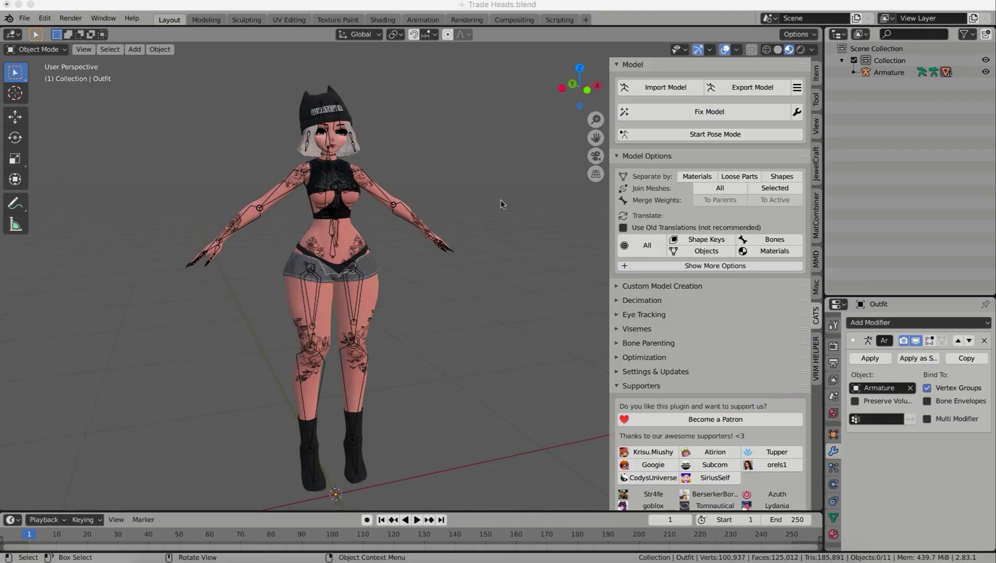
Orbit and zoom the view around the outfit avatar to inspect it
{"action": "middle_click_drag", "start_coordinate": [500, 206], "coordinate": [42, 231]}
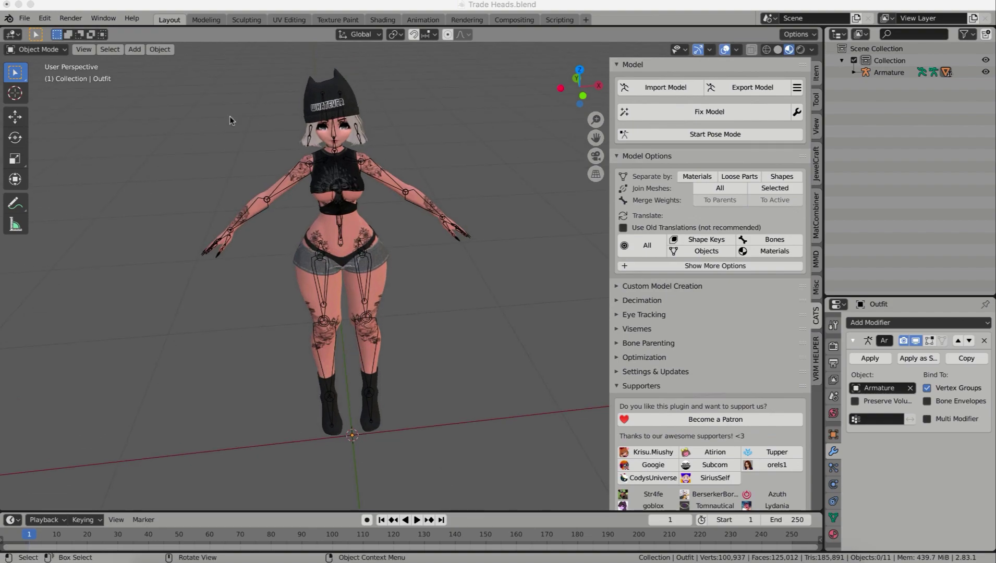
{"action": "scroll", "coordinate": [326, 204], "scroll_direction": "up", "scroll_amount": 4}
{"action": "middle_click_drag", "start_coordinate": [322, 192], "coordinate": [317, 178]}
{"action": "scroll", "coordinate": [317, 177], "scroll_direction": "down", "scroll_amount": 3}
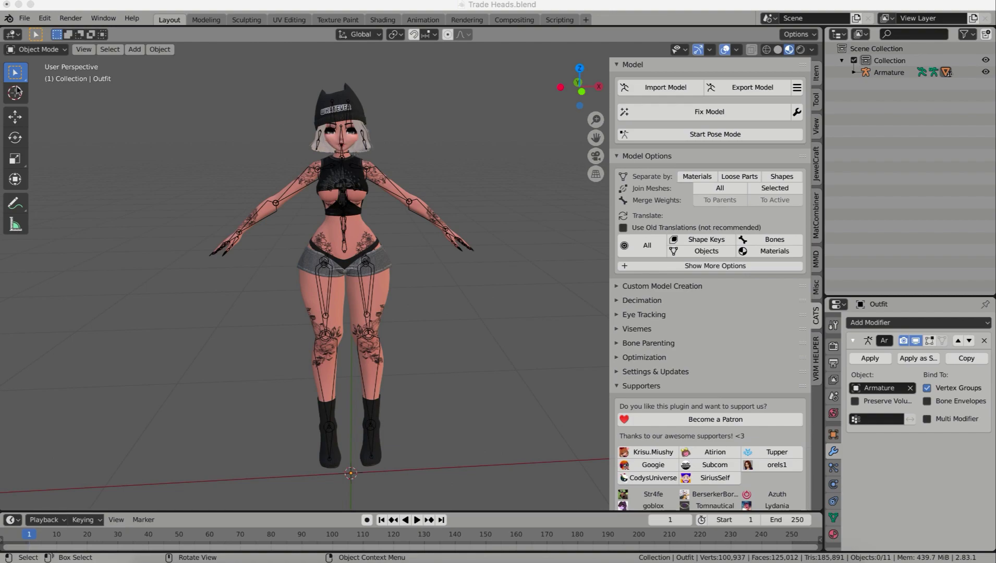
Import Summer.fbx as an FBX so it loads as Armature.001
{"action": "left_click", "coordinate": [24, 20]}
{"action": "mouse_move", "coordinate": [52, 185]}
{"action": "left_click", "coordinate": [177, 252]}
{"action": "left_click", "coordinate": [472, 279]}
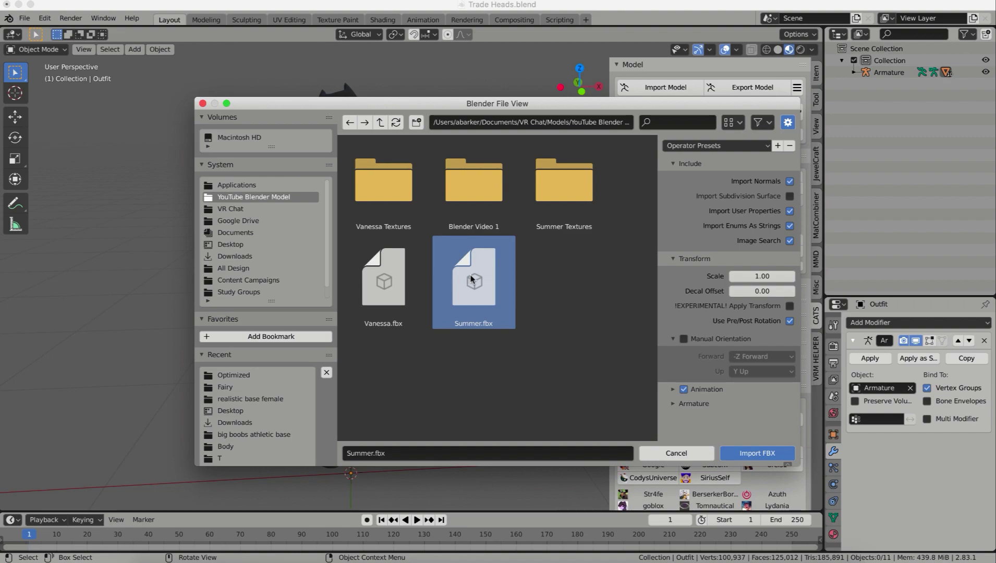
{"action": "double_click", "coordinate": [471, 279]}
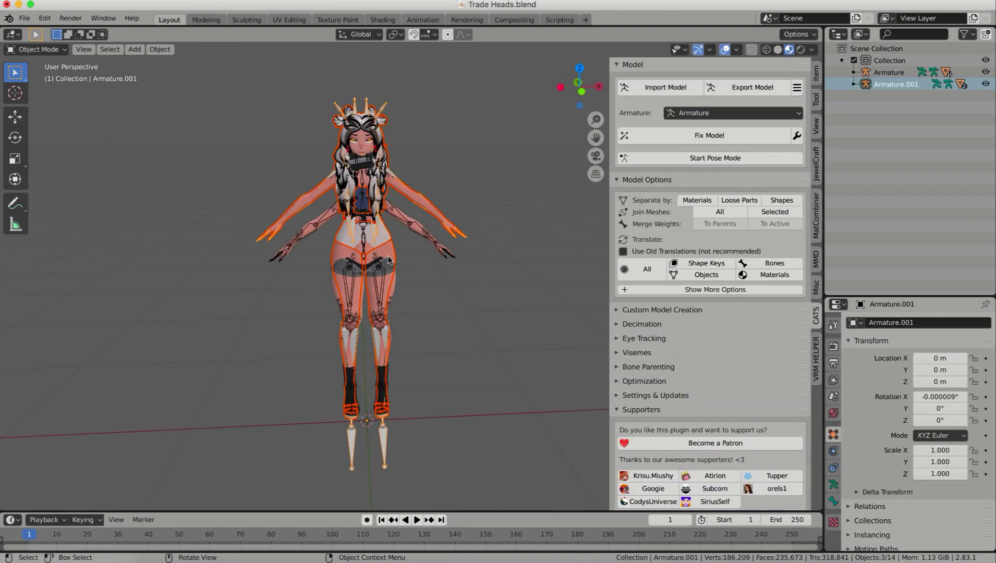
{"action": "middle_click_drag", "start_coordinate": [377, 279], "coordinate": [365, 300]}
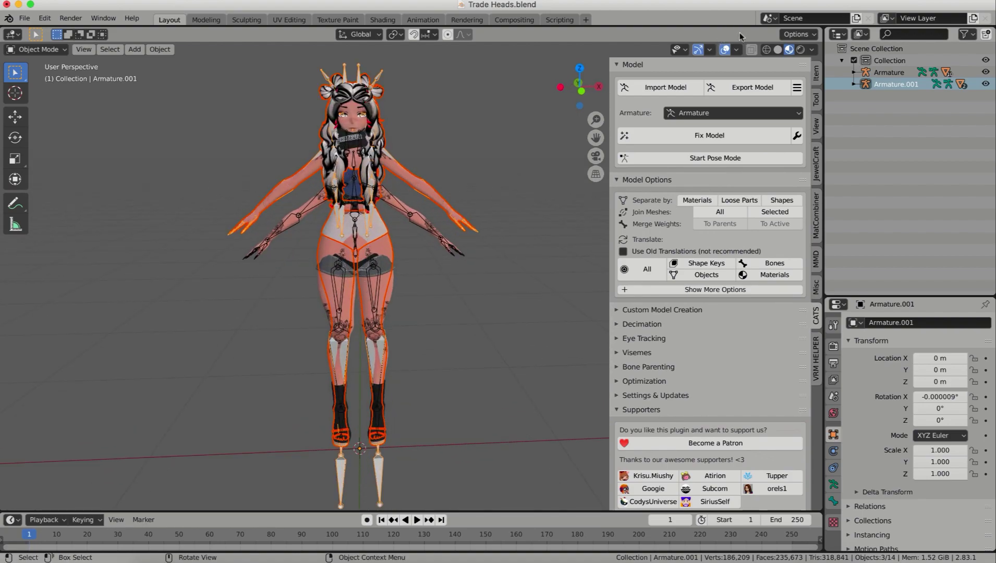
Point CATS at Armature.001, run Fix Model, then select Body.001
{"action": "left_click", "coordinate": [719, 113]}
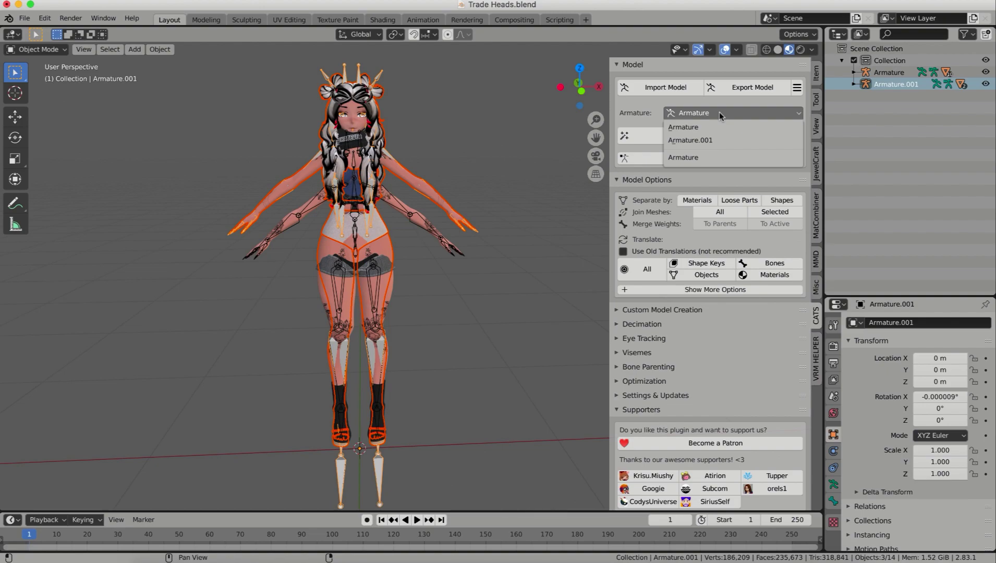
{"action": "left_click", "coordinate": [721, 139]}
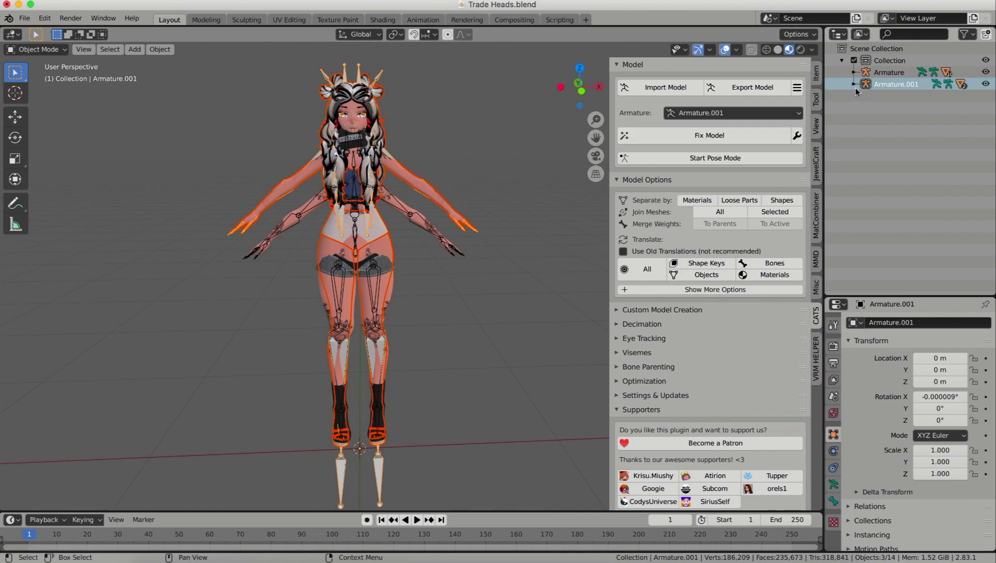
{"action": "left_click", "coordinate": [854, 84]}
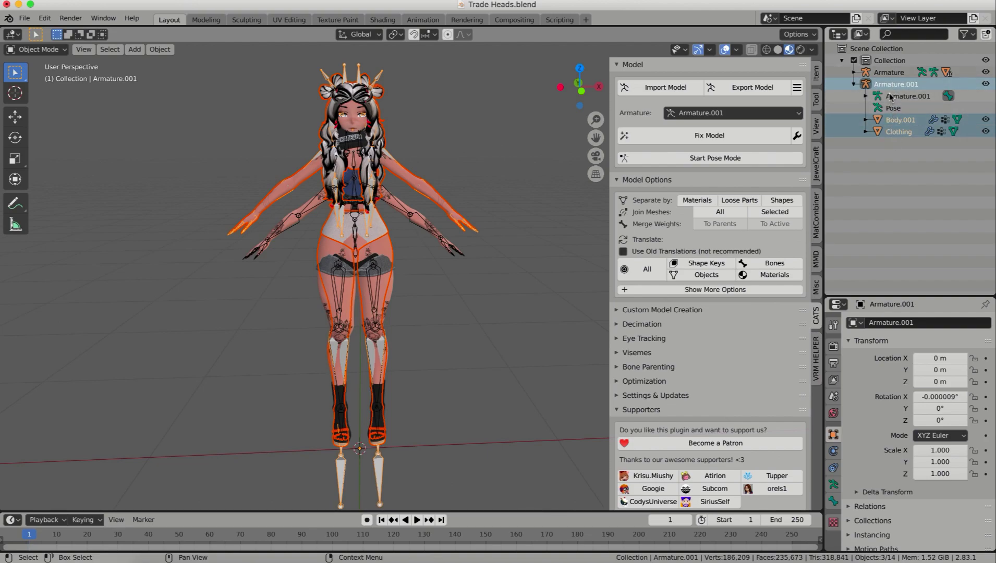
{"action": "left_click", "coordinate": [895, 120]}
{"action": "left_click", "coordinate": [894, 132]}
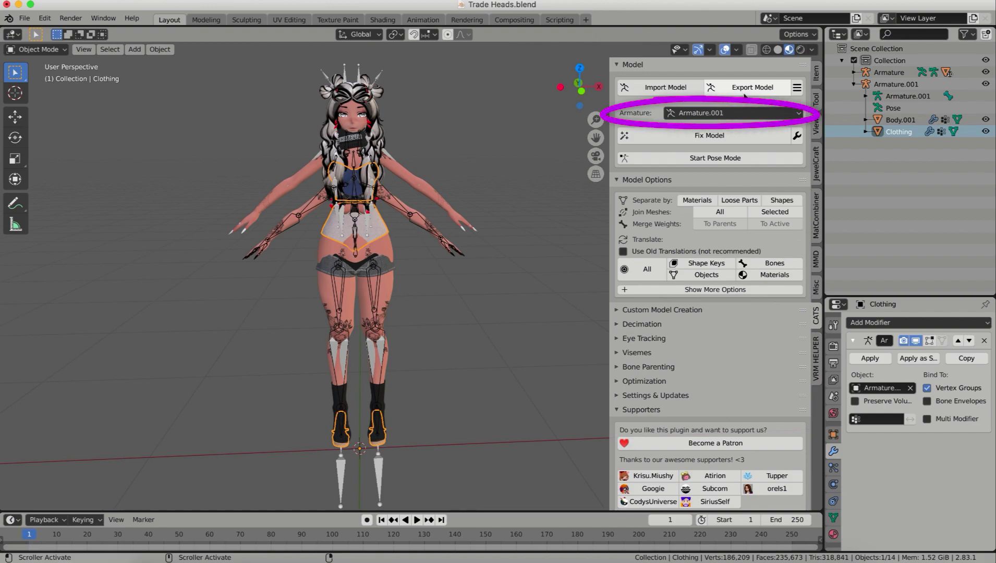
{"action": "left_click", "coordinate": [710, 136]}
{"action": "left_click", "coordinate": [890, 106]}
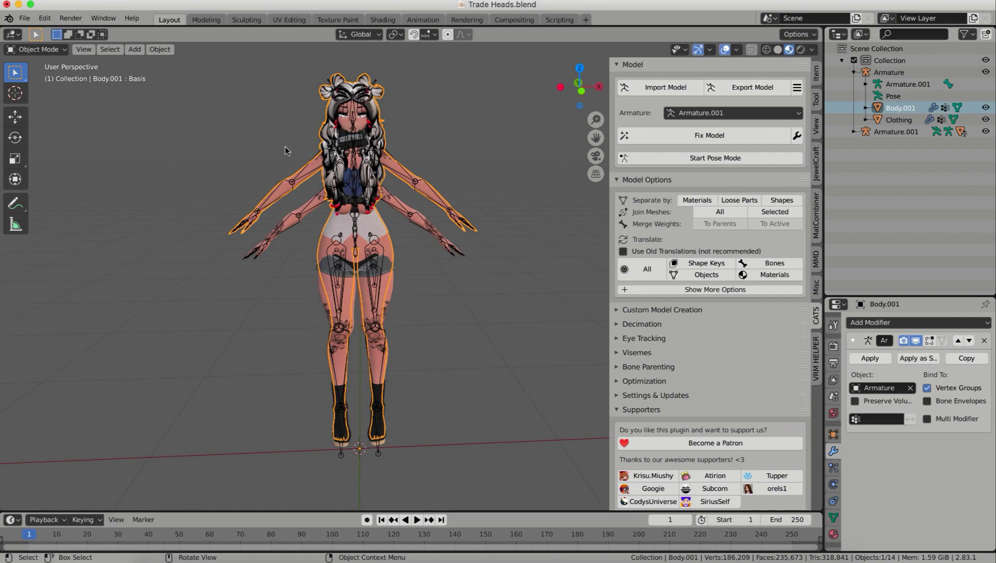
Hide the original avatar's armature, body meshes and sock shoe in the Outliner
{"action": "left_click", "coordinate": [854, 132]}
{"action": "left_click_drag", "start_coordinate": [986, 168], "coordinate": [987, 275]}
{"action": "left_click", "coordinate": [986, 131]}
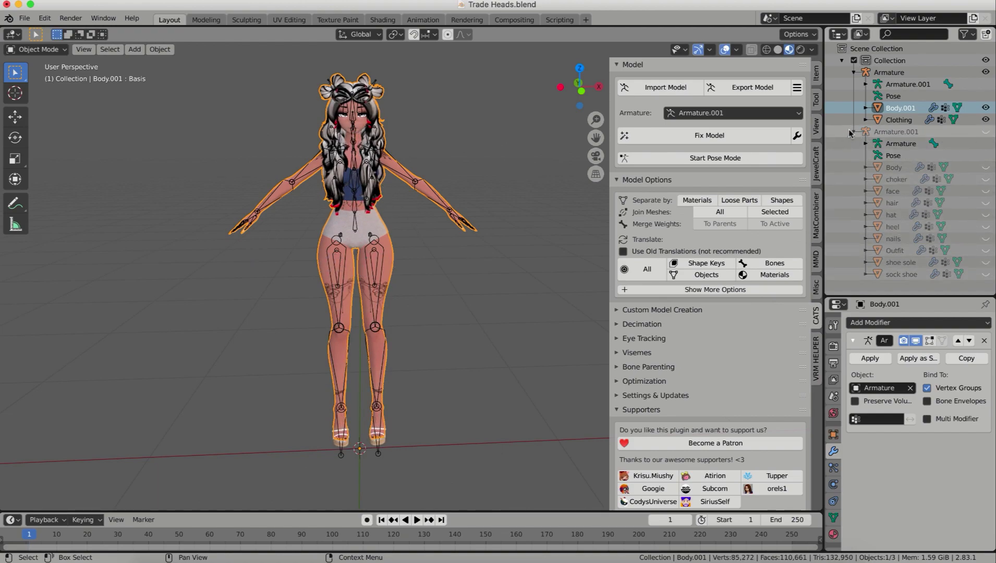
{"action": "left_click", "coordinate": [852, 132]}
Separate Summer by materials and delete Body, Clothing, Nails, nails.001 and Rings Gems
{"action": "left_click", "coordinate": [698, 202]}
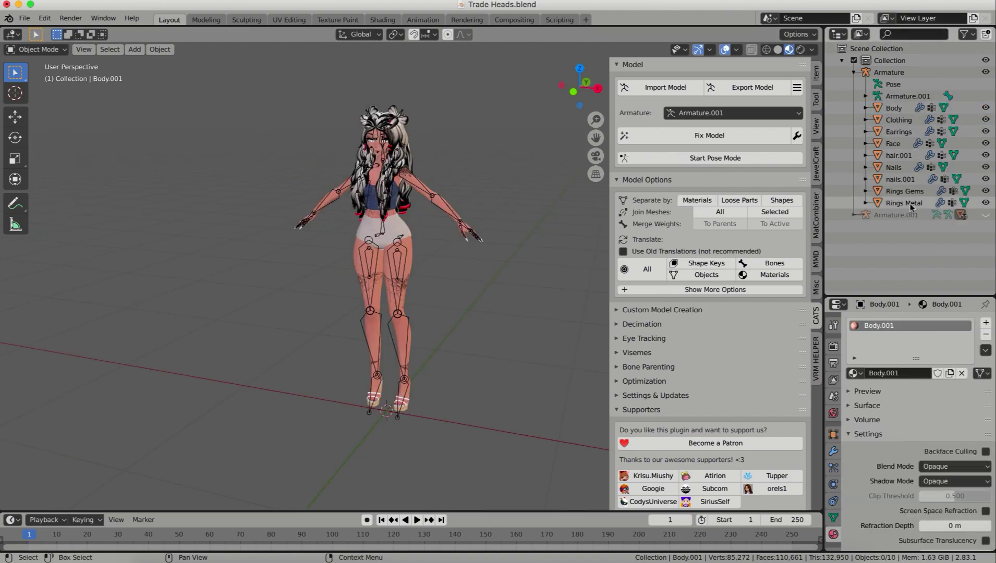
{"action": "left_click", "coordinate": [906, 191], "text": "ctrl"}
{"action": "left_click", "coordinate": [900, 179], "text": "ctrl"}
{"action": "left_click", "coordinate": [893, 167], "text": "ctrl"}
{"action": "left_click", "coordinate": [899, 119], "text": "ctrl"}
{"action": "left_click", "coordinate": [894, 108], "text": "ctrl"}
{"action": "key", "text": "x"}
{"action": "left_click", "coordinate": [490, 282]}
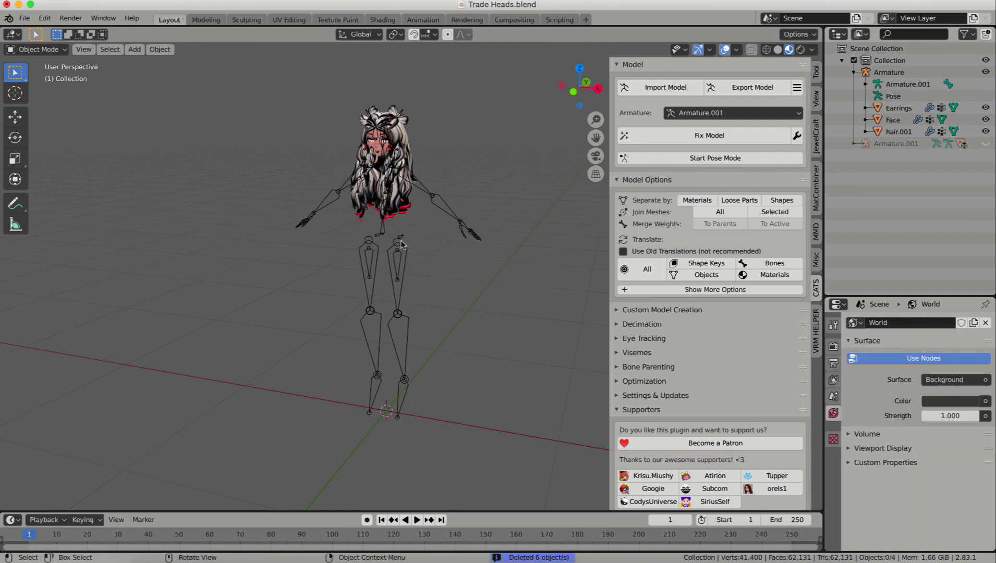
Select hair.001 and set its material Blend Mode to Alpha Clip
{"action": "mouse_move", "coordinate": [404, 251]}
{"action": "middle_mouse_down"}
{"action": "mouse_move", "coordinate": [489, 240]}
{"action": "mouse_move", "coordinate": [379, 229]}
{"action": "mouse_move", "coordinate": [392, 252]}
{"action": "mouse_move", "coordinate": [399, 243]}
{"action": "middle_mouse_up"}
{"action": "left_click", "coordinate": [400, 244]}
{"action": "key", "text": "KP_Decimal"}
{"action": "left_click", "coordinate": [954, 398]}
{"action": "left_click", "coordinate": [946, 428]}
{"action": "scroll", "coordinate": [918, 418], "scroll_direction": "up", "scroll_amount": 2}
{"action": "left_click", "coordinate": [867, 365]}
Check the hair material's surface settings, then select the head's armature
{"action": "left_click_drag", "start_coordinate": [946, 428], "coordinate": [934, 428]}
{"action": "scroll", "coordinate": [918, 418], "scroll_direction": "down", "scroll_amount": 3}
{"action": "scroll", "coordinate": [918, 417], "scroll_direction": "up", "scroll_amount": 6}
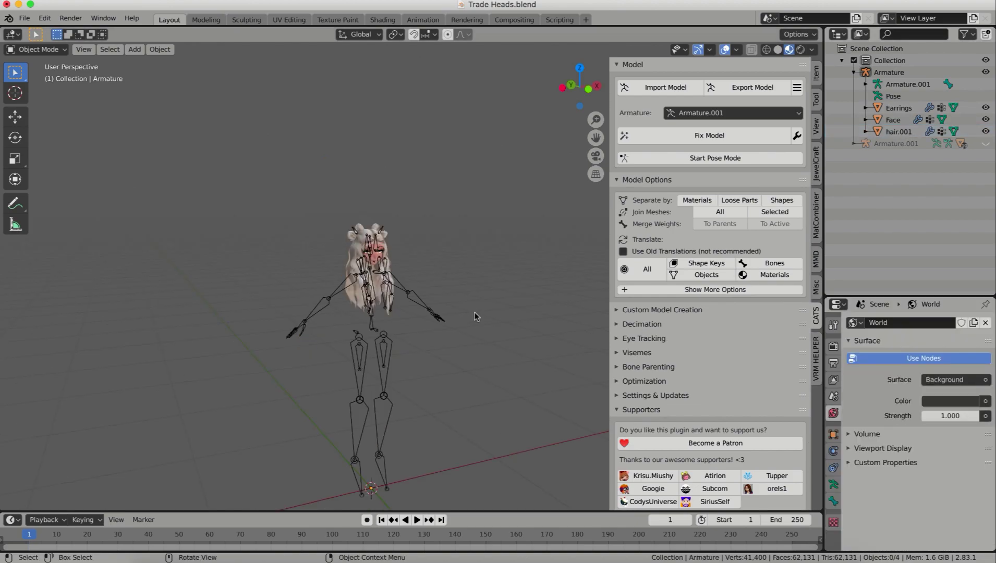
{"action": "scroll", "coordinate": [412, 350], "scroll_direction": "up", "scroll_amount": 3}
{"action": "left_click", "coordinate": [375, 370]}
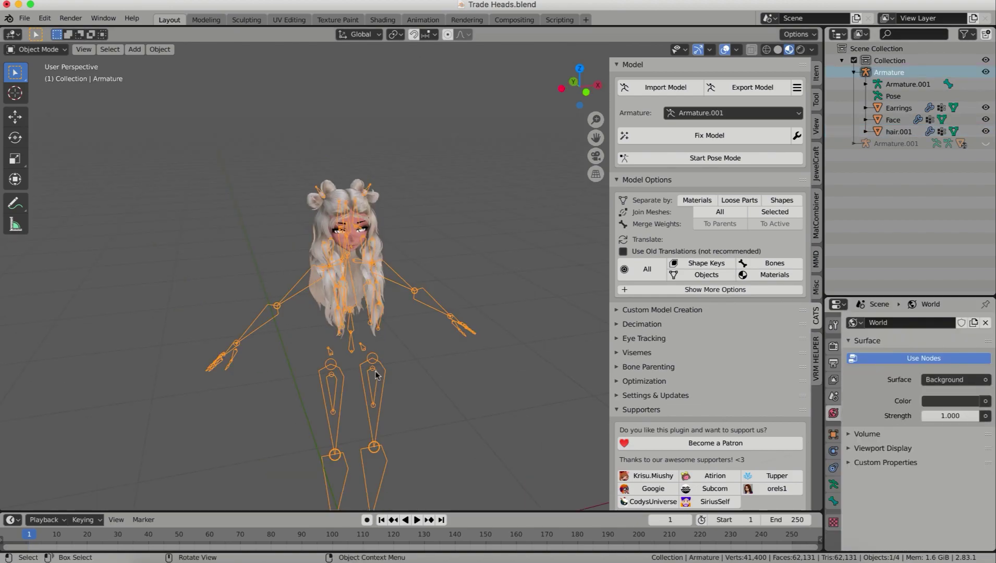
{"action": "left_click", "coordinate": [36, 50]}
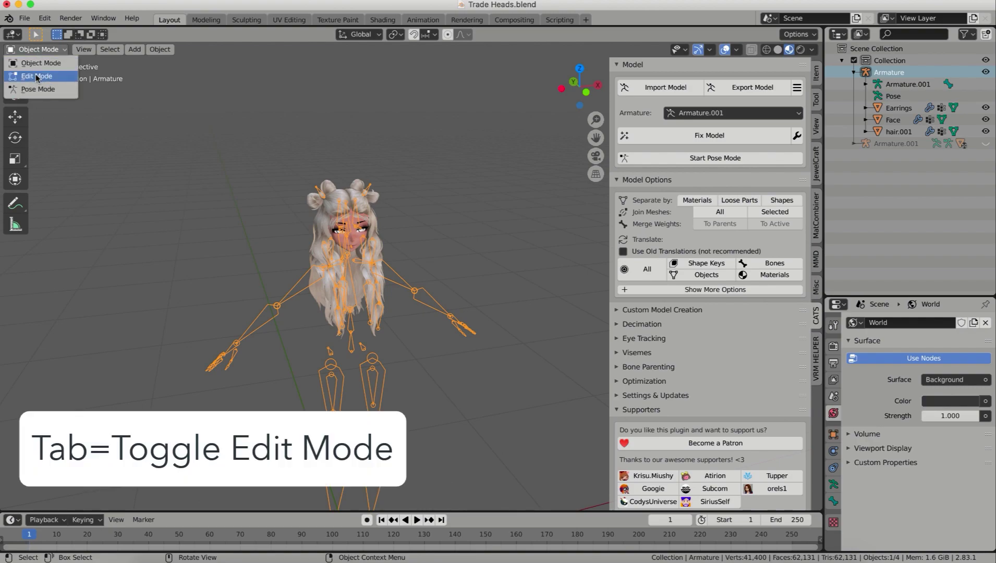
In Edit Mode, select the bones of both arms on the head's armature
{"action": "left_click", "coordinate": [37, 76]}
{"action": "middle_click_drag", "start_coordinate": [344, 375], "coordinate": [302, 228]}
{"action": "left_click_drag", "start_coordinate": [236, 164], "coordinate": [318, 226]}
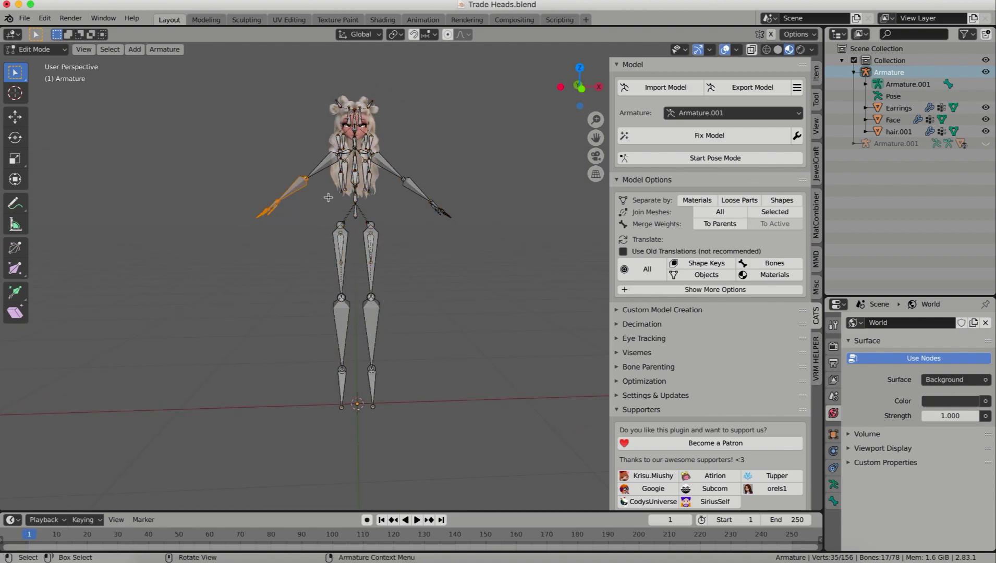
{"action": "scroll", "coordinate": [351, 150], "scroll_direction": "up", "scroll_amount": 3}
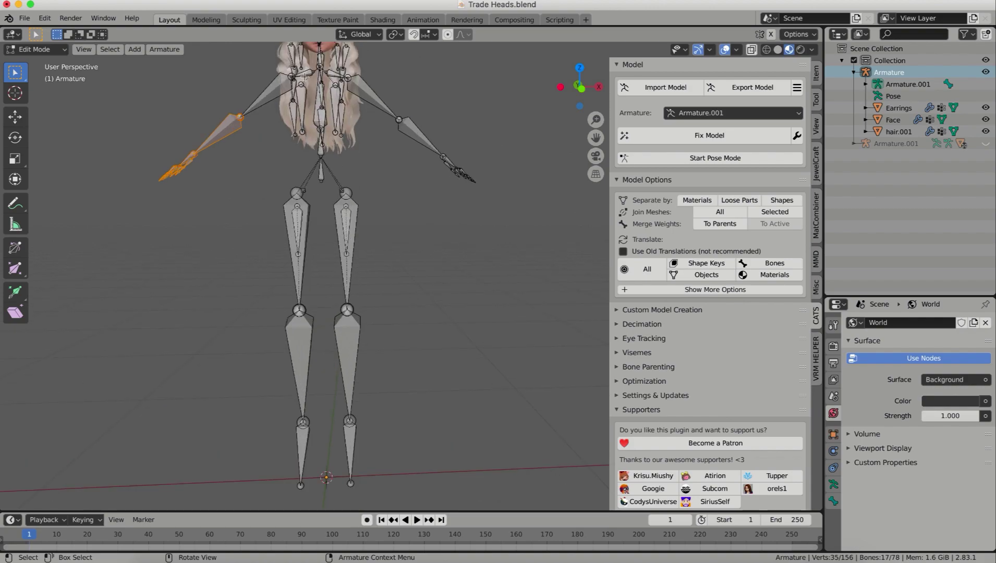
{"action": "scroll", "coordinate": [313, 81], "scroll_direction": "down", "scroll_amount": 3}
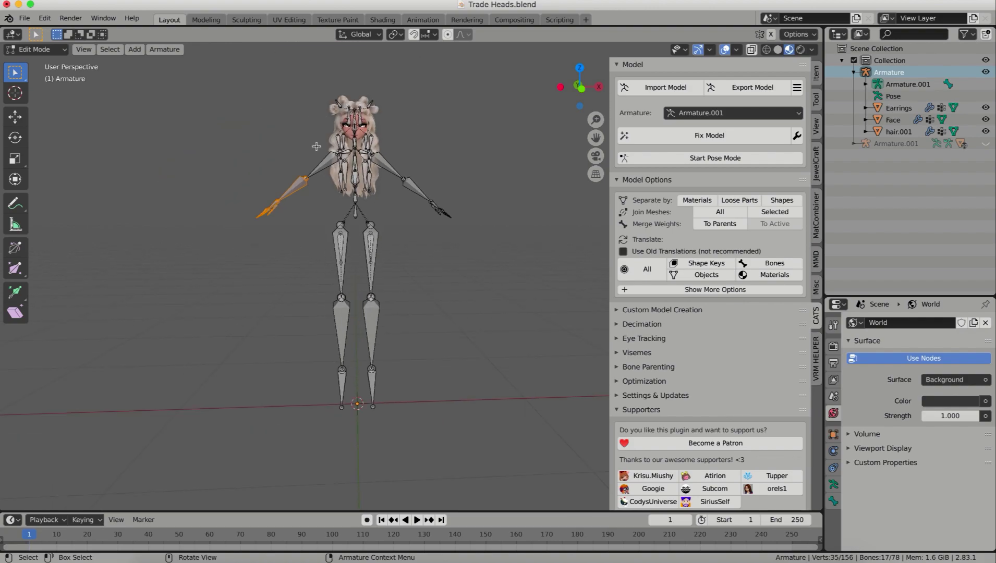
{"action": "left_click", "coordinate": [319, 168], "text": "shift"}
{"action": "left_click_drag", "start_coordinate": [493, 233], "coordinate": [399, 165], "text": "shift"}
{"action": "key", "text": "ctrl+z"}
{"action": "left_click_drag", "start_coordinate": [490, 242], "coordinate": [397, 159], "text": "shift"}
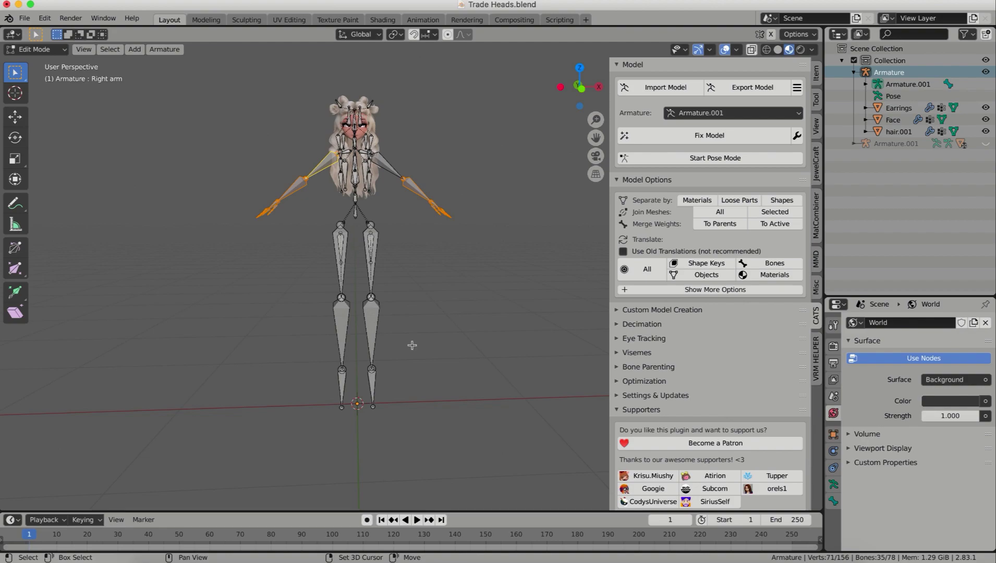
Add the leg and Chest bones to the selection and delete all selected bones
{"action": "scroll", "coordinate": [420, 223], "scroll_direction": "down", "scroll_amount": 1}
{"action": "left_click", "coordinate": [412, 191], "text": "shift"}
{"action": "scroll", "coordinate": [435, 262], "scroll_direction": "down", "scroll_amount": 1}
{"action": "left_click_drag", "start_coordinate": [339, 444], "coordinate": [416, 252]}
{"action": "scroll", "coordinate": [365, 234], "scroll_direction": "up", "scroll_amount": 4}
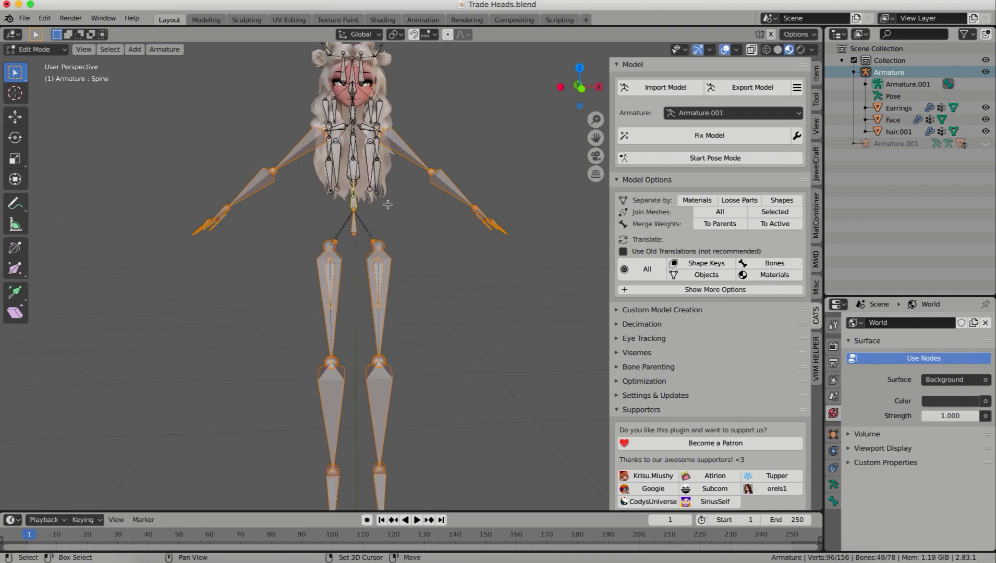
{"action": "middle_click_drag", "start_coordinate": [303, 214], "coordinate": [391, 176]}
{"action": "left_click", "coordinate": [483, 154], "text": "shift"}
{"action": "key", "text": "x"}
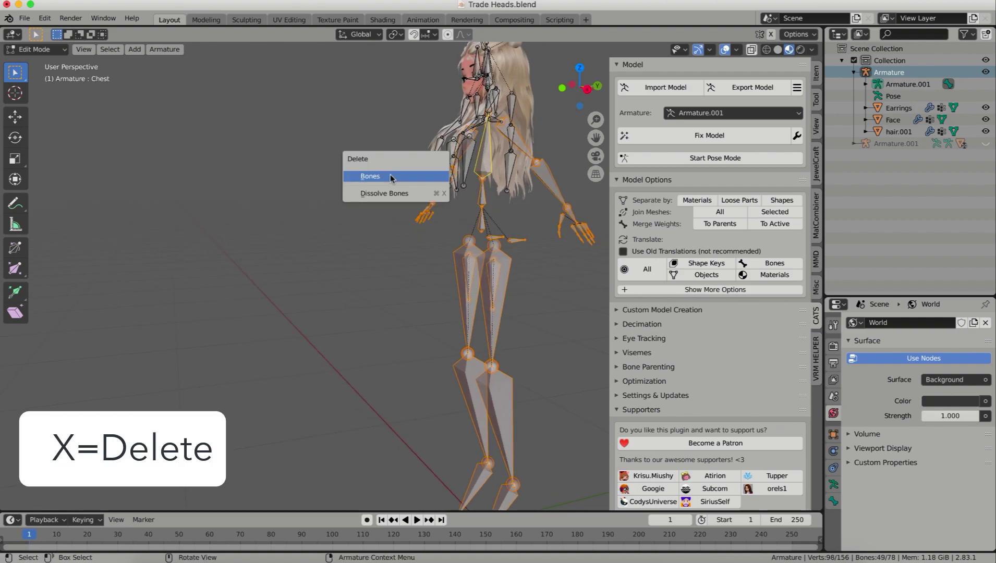
{"action": "left_click", "coordinate": [390, 175]}
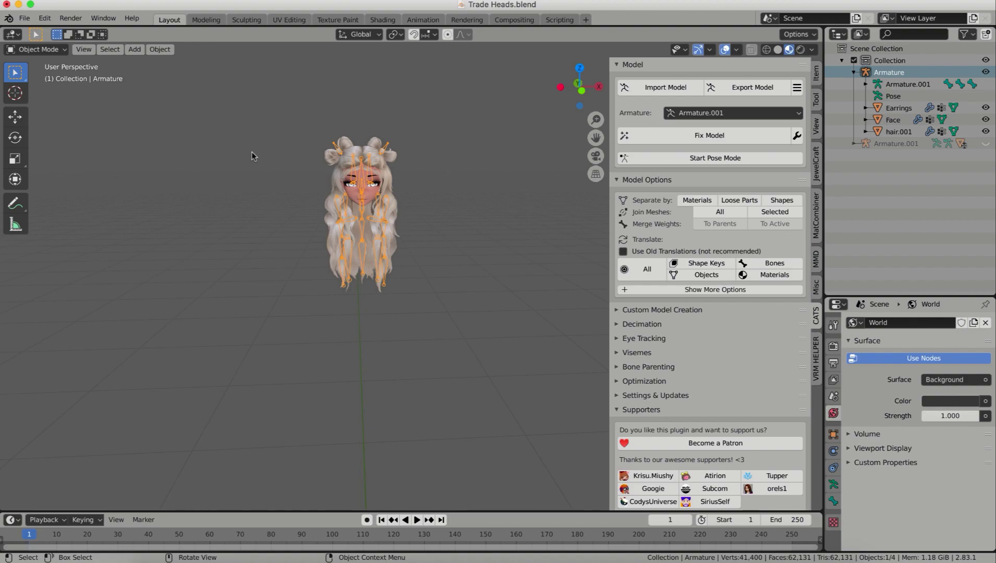
Unhide Armature.001 with its body meshes and switch to front view
{"action": "left_click", "coordinate": [270, 156]}
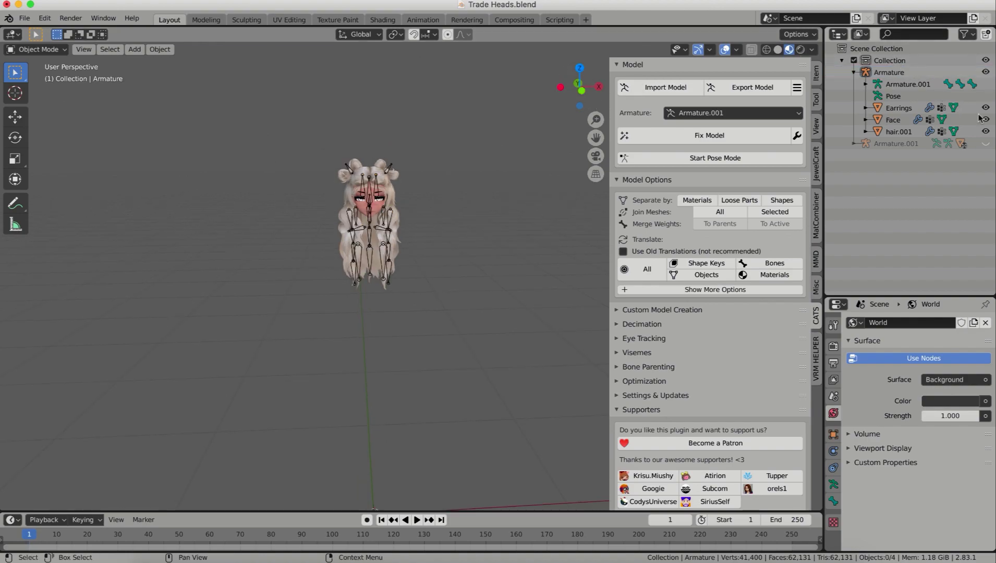
{"action": "left_click", "coordinate": [986, 144]}
{"action": "left_click", "coordinate": [855, 143]}
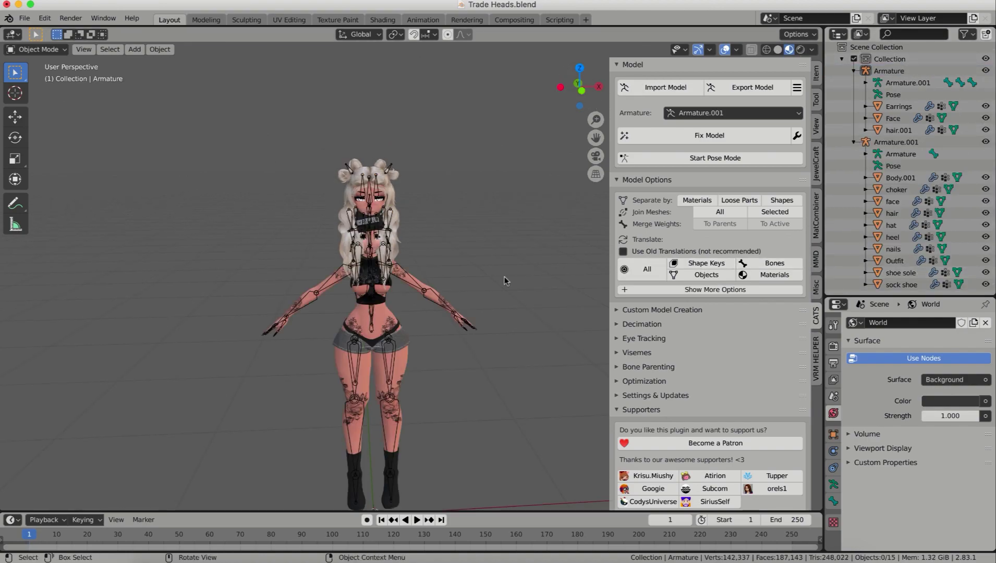
{"action": "scroll", "coordinate": [501, 284], "scroll_direction": "down", "scroll_amount": 2}
{"action": "scroll", "coordinate": [410, 289], "scroll_direction": "up", "scroll_amount": 3}
{"action": "middle_click_drag", "start_coordinate": [409, 288], "coordinate": [433, 334]}
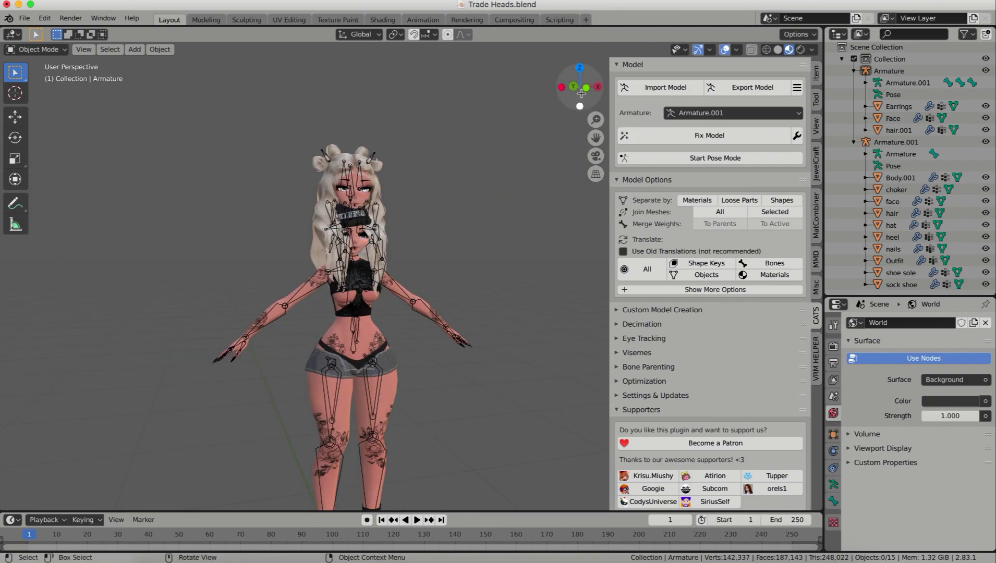
{"action": "left_click", "coordinate": [578, 89]}
Select the Summer armature together with its Face, Earrings and hair.001 meshes
{"action": "key", "text": "Home"}
{"action": "left_click", "coordinate": [855, 142]}
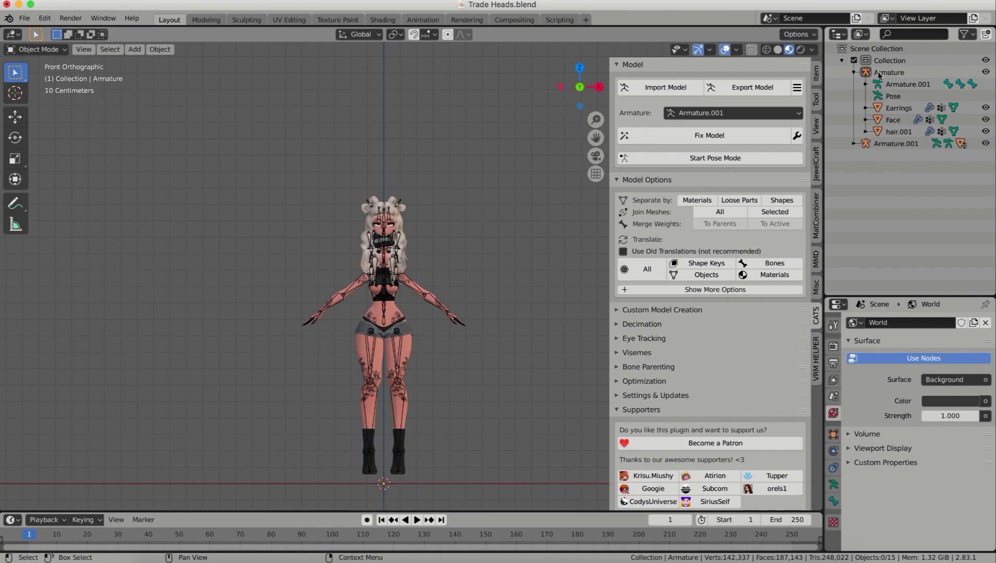
{"action": "left_click", "coordinate": [880, 74]}
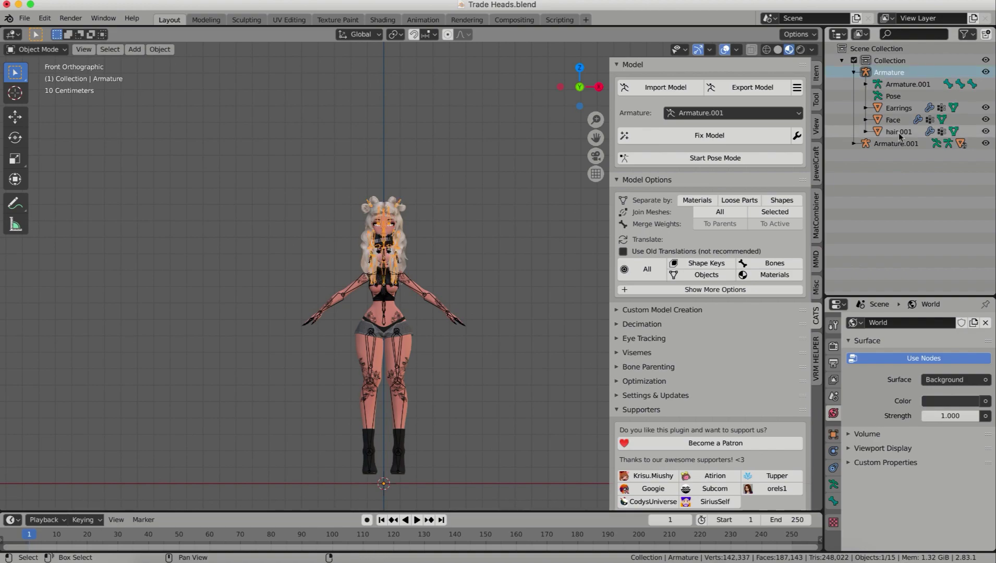
{"action": "left_click", "coordinate": [900, 134], "text": "shift"}
{"action": "key", "text": "KP_Decimal"}
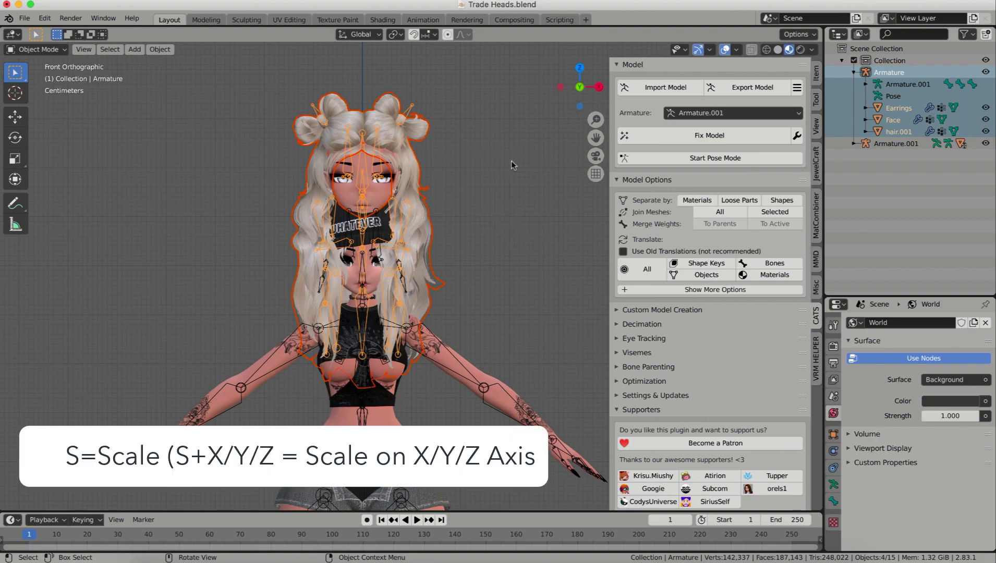
Scale the head parts to 0.998 and lower them -0.15987 m along Z
{"action": "key", "text": "s"}
{"action": "left_click", "coordinate": [513, 174]}
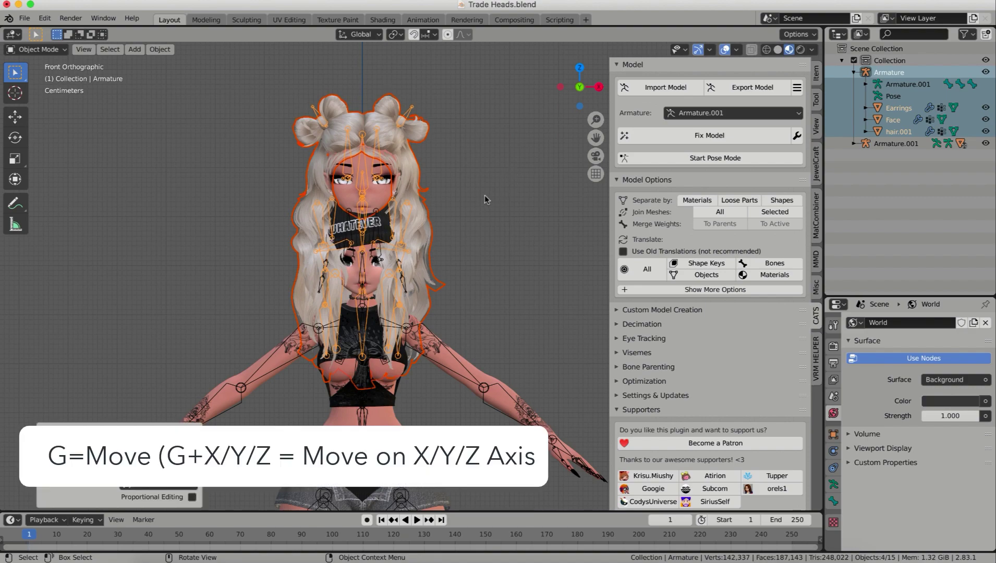
{"action": "key", "text": "g"}
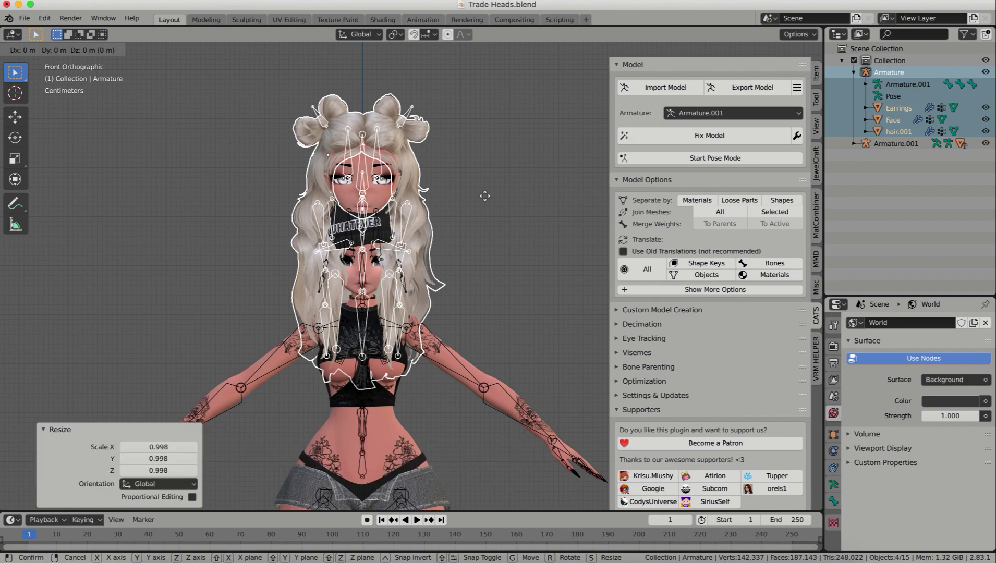
{"action": "key", "text": "z"}
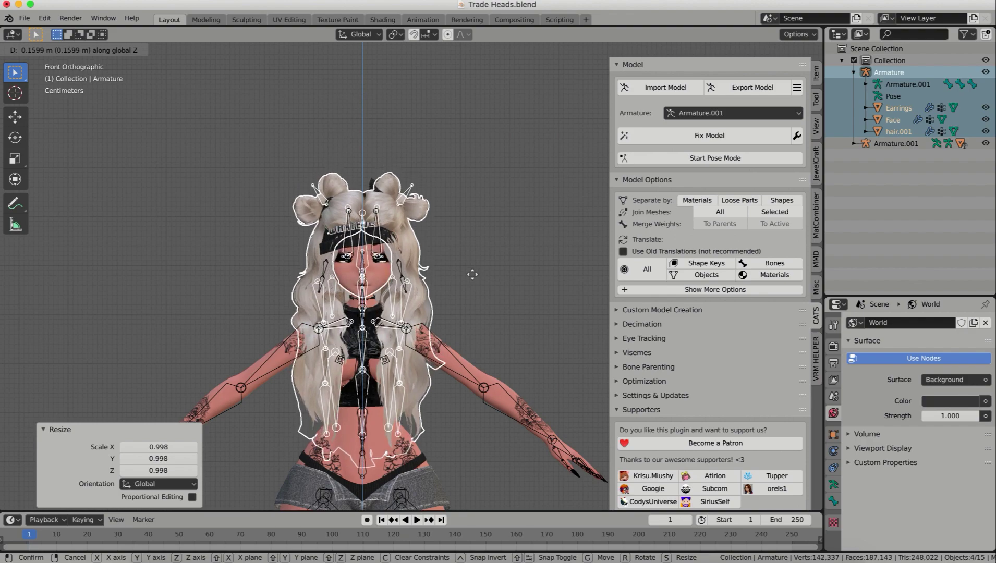
{"action": "left_click", "coordinate": [472, 275]}
In Left Orthographic view, nudge the head parts -0.005257 m along Y
{"action": "left_click", "coordinate": [560, 84]}
{"action": "scroll", "coordinate": [389, 259], "scroll_direction": "up", "scroll_amount": 5}
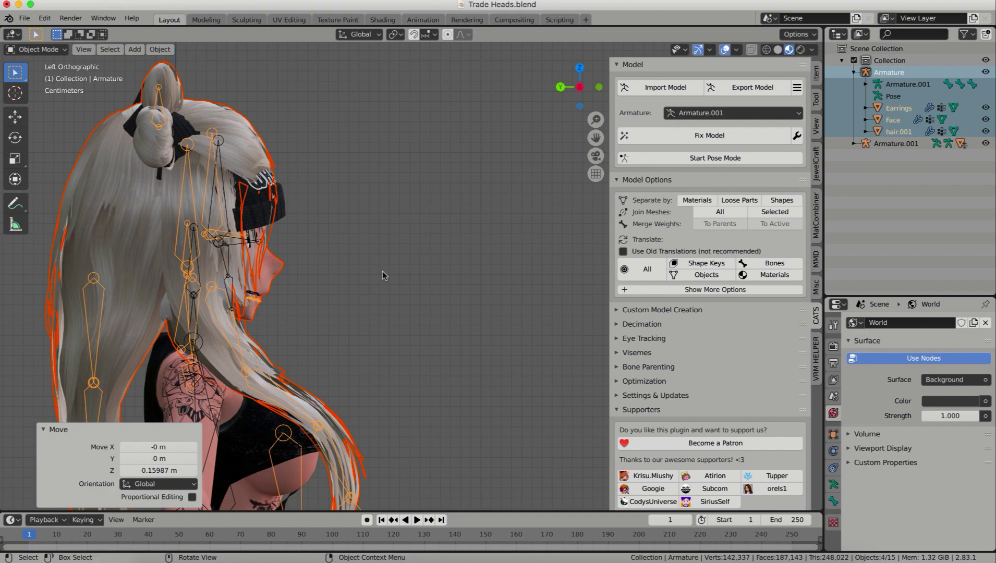
{"action": "key", "text": "g"}
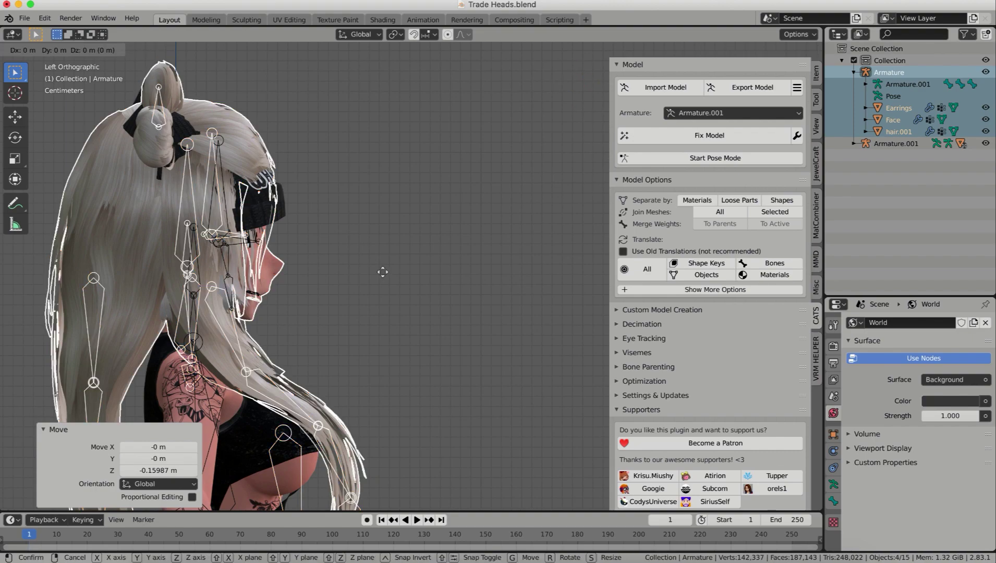
{"action": "key", "text": "y"}
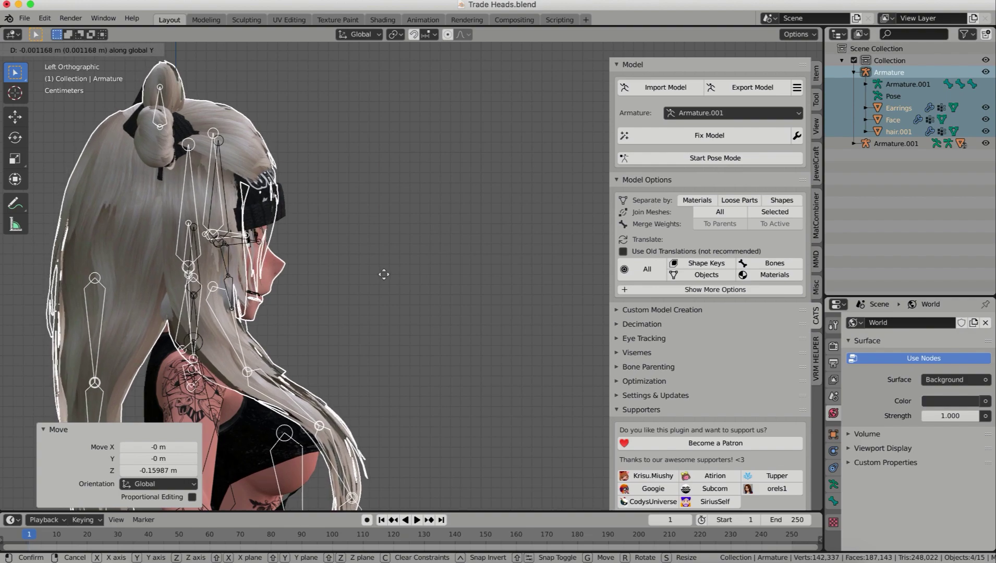
{"action": "left_click", "coordinate": [367, 213]}
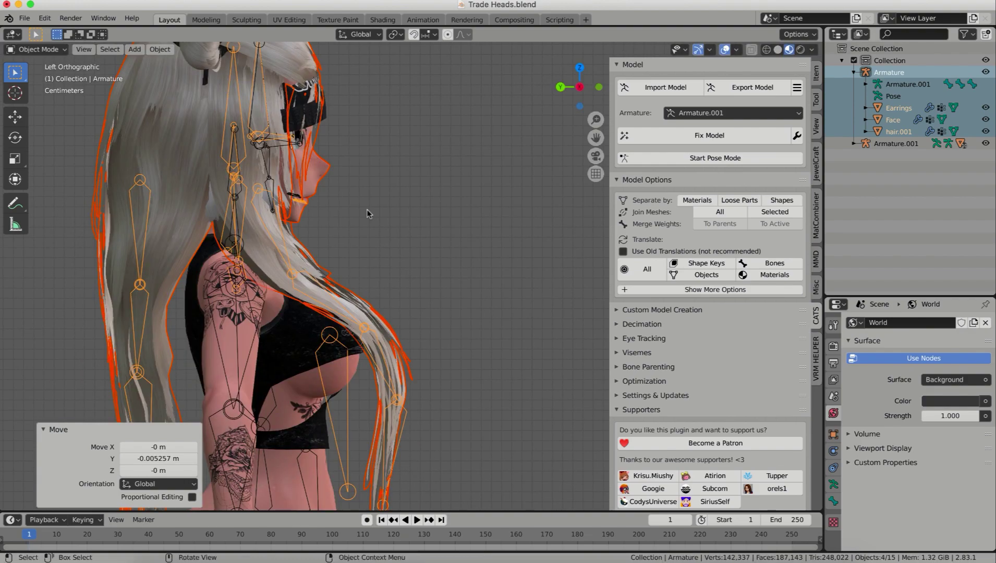
Pan and orbit back to a perspective view to check the head's alignment
{"action": "scroll", "coordinate": [369, 213], "scroll_direction": "up", "scroll_amount": 1}
{"action": "middle_click_drag", "start_coordinate": [239, 230], "coordinate": [308, 232], "text": "shift"}
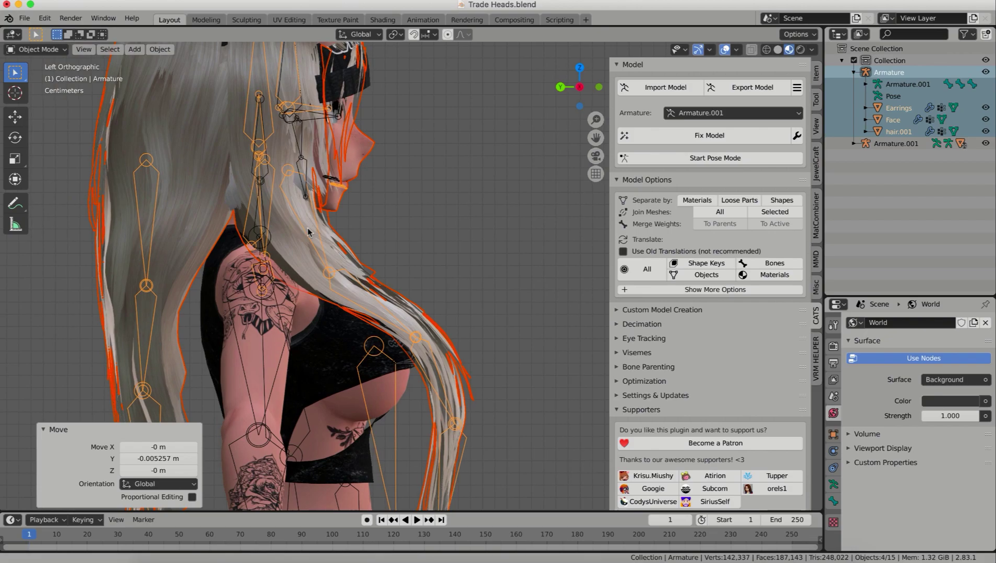
{"action": "scroll", "coordinate": [297, 246], "scroll_direction": "up", "scroll_amount": 1}
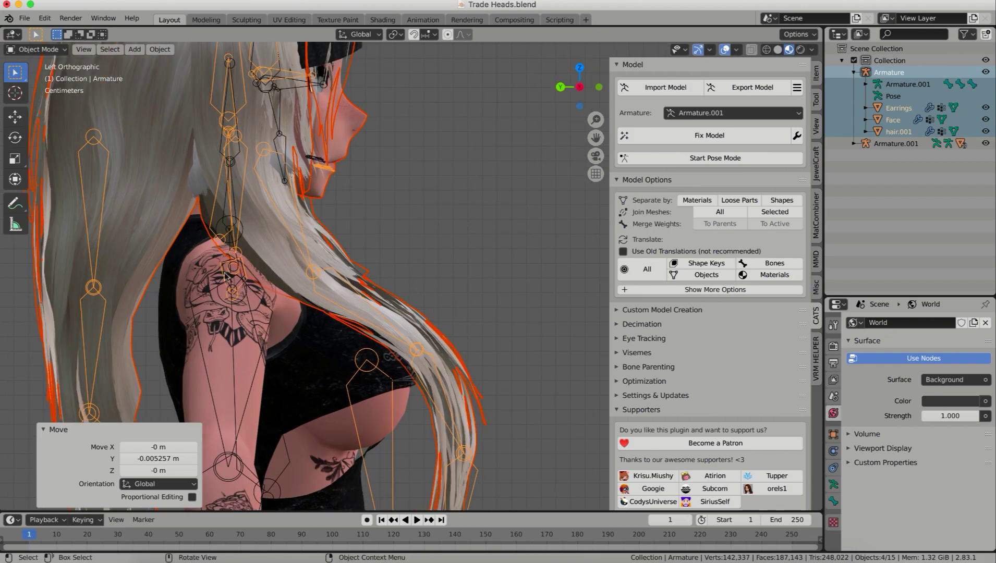
{"action": "scroll", "coordinate": [486, 238], "scroll_direction": "down", "scroll_amount": 1}
{"action": "middle_click_drag", "start_coordinate": [490, 246], "coordinate": [416, 286]}
{"action": "scroll", "coordinate": [460, 216], "scroll_direction": "down", "scroll_amount": 2}
{"action": "middle_click_drag", "start_coordinate": [460, 216], "coordinate": [415, 240]}
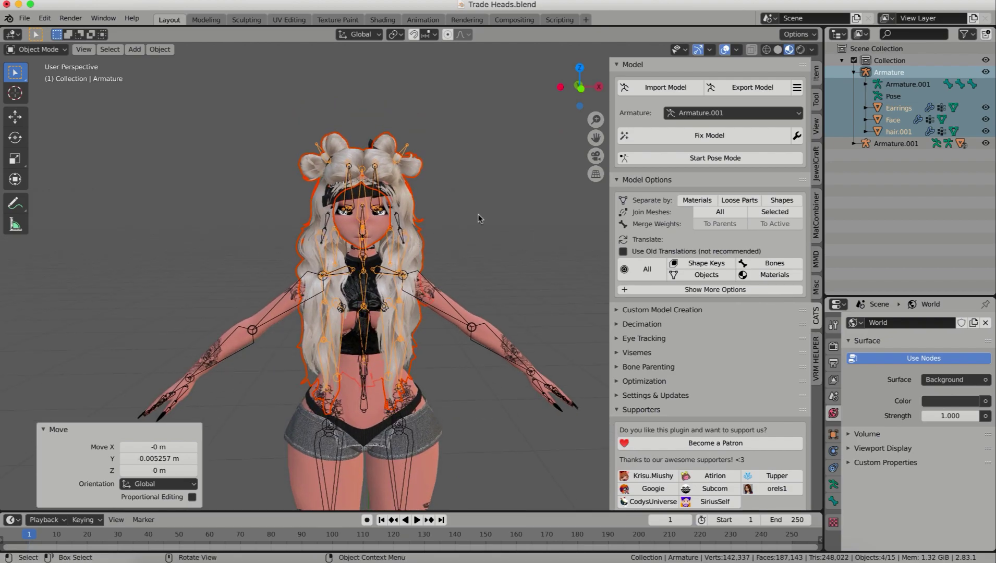
Delete the face, hair and hat meshes under Armature.001
{"action": "key", "text": "alt+a"}
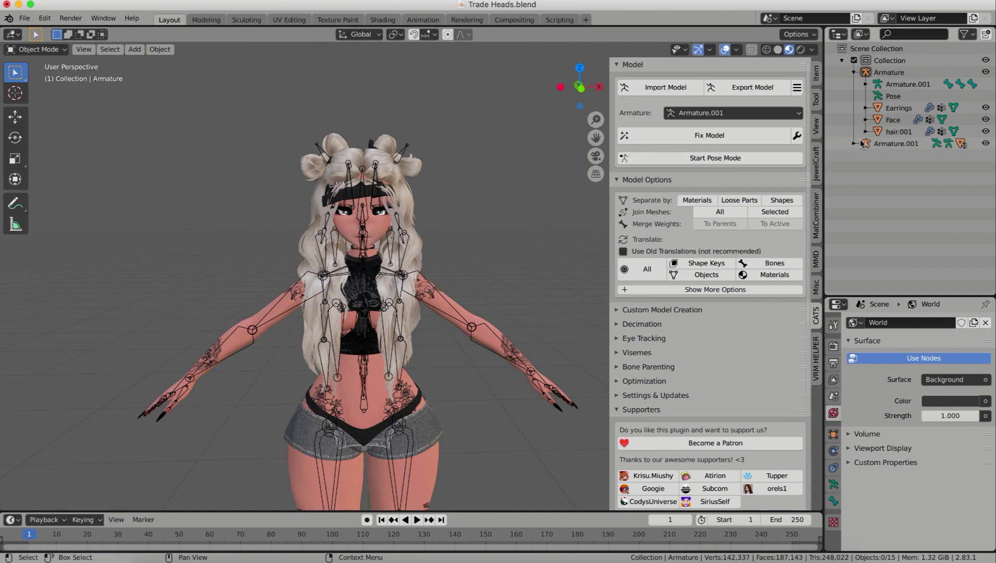
{"action": "left_click", "coordinate": [856, 144]}
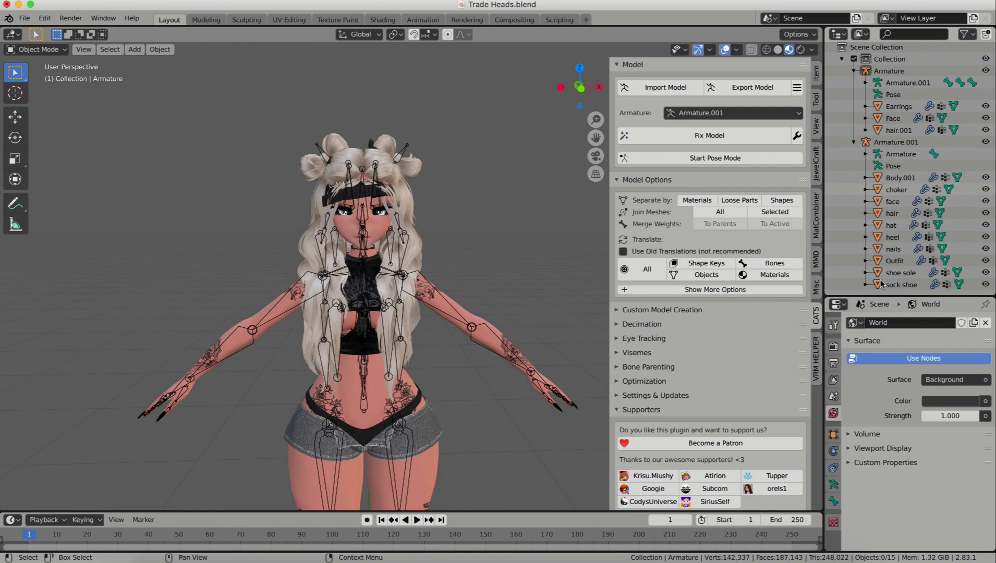
{"action": "left_click", "coordinate": [893, 201]}
{"action": "left_click", "coordinate": [894, 225], "text": "shift"}
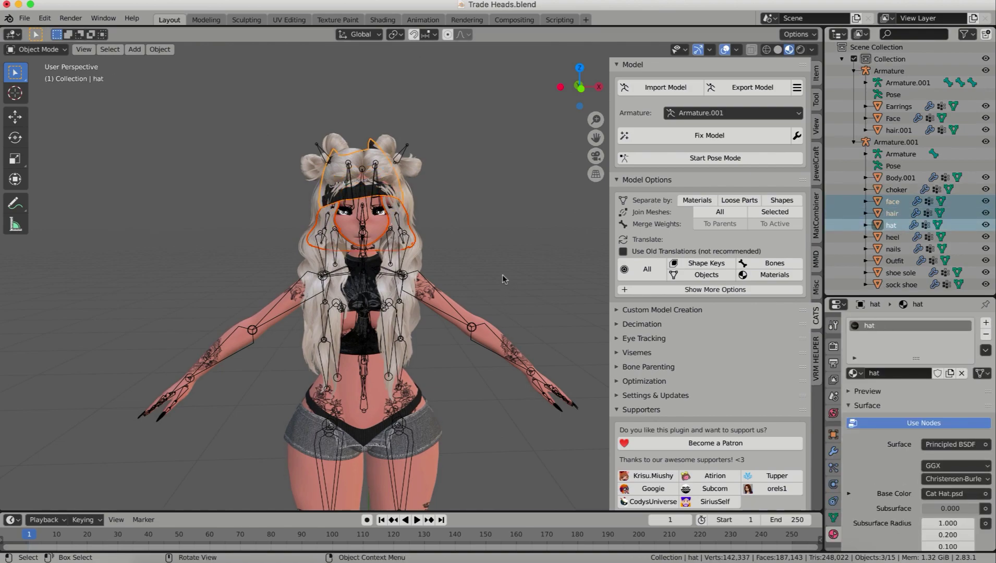
{"action": "key", "text": "x"}
{"action": "left_click", "coordinate": [483, 276]}
{"action": "middle_click_drag", "start_coordinate": [503, 277], "coordinate": [510, 315]}
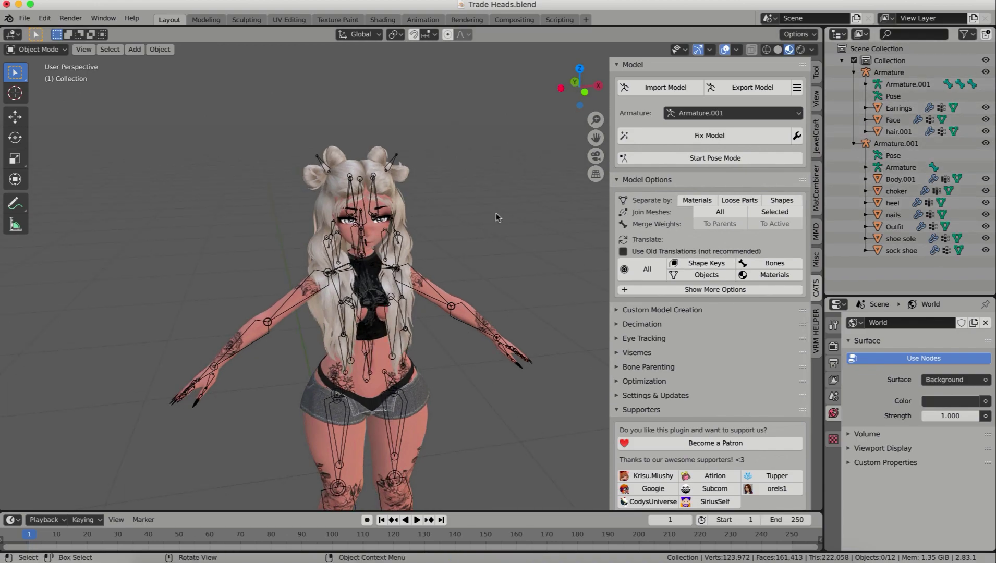
Expand the CATS Custom Model Creation panel to reveal Merge Armatures with Armature as base and Armature.001 to merge
{"action": "scroll", "coordinate": [496, 219], "scroll_direction": "down", "scroll_amount": 1}
{"action": "scroll", "coordinate": [485, 258], "scroll_direction": "up", "scroll_amount": 2}
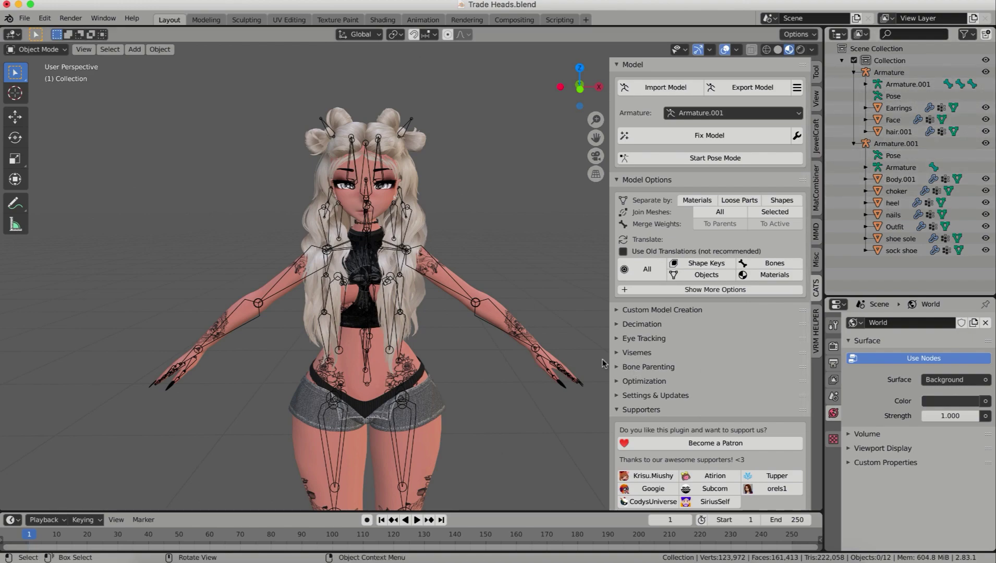
{"action": "left_click", "coordinate": [616, 311]}
Uncheck Join Meshes and check Merge All Bones for merging Armature.001 into Armature
{"action": "scroll", "coordinate": [670, 316], "scroll_direction": "down", "scroll_amount": 4}
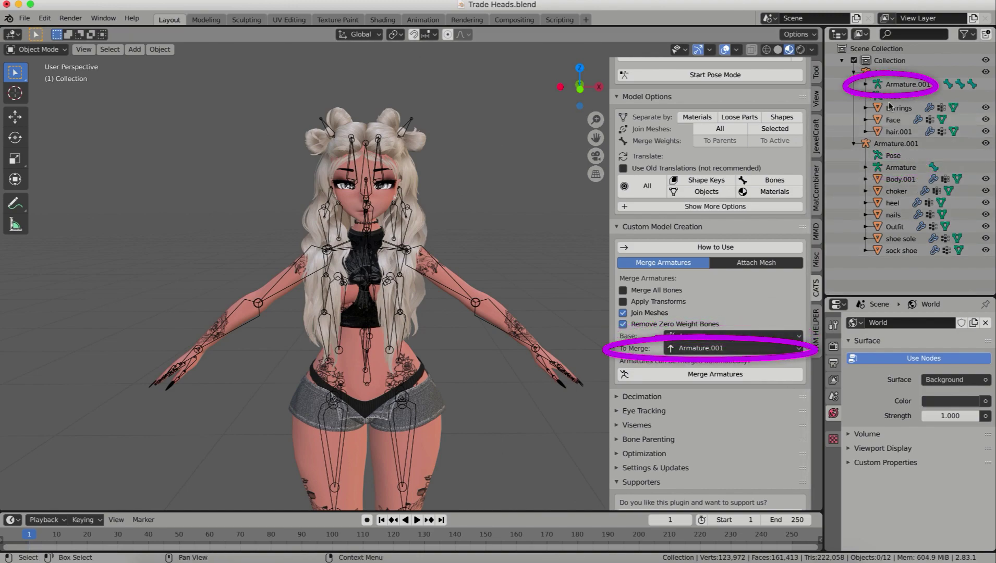
{"action": "left_click", "coordinate": [624, 313]}
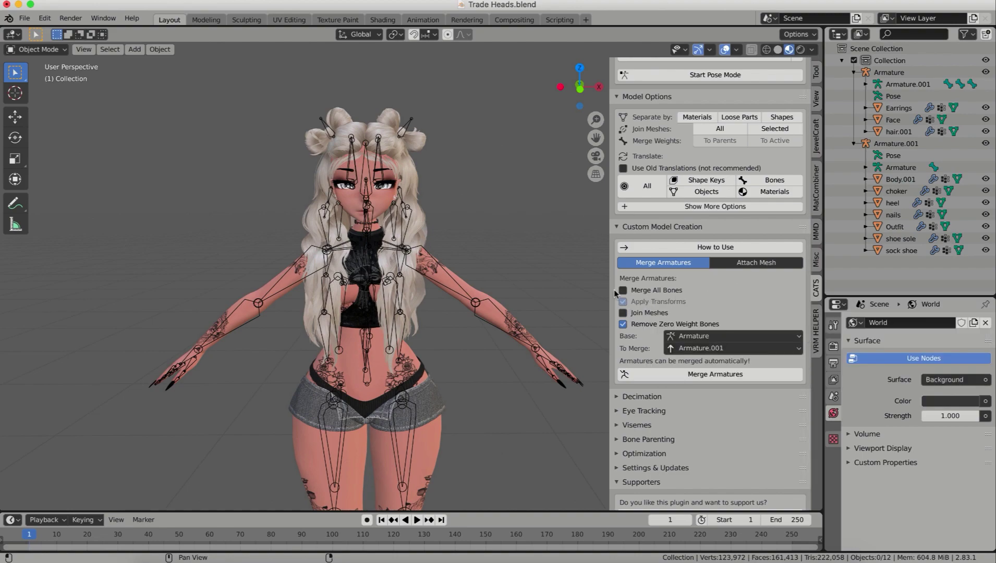
{"action": "left_click", "coordinate": [623, 291]}
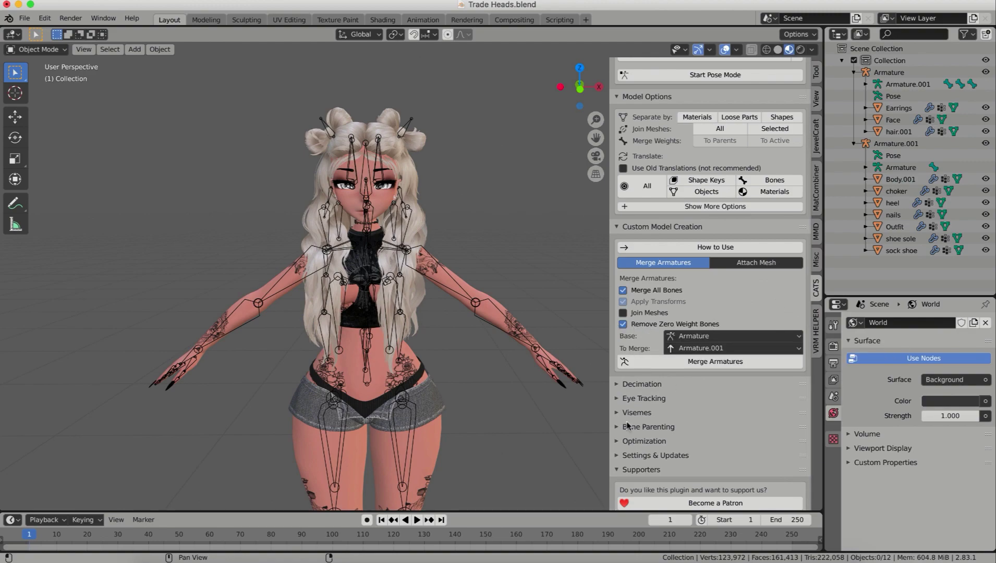
{"action": "scroll", "coordinate": [300, 240], "scroll_direction": "down", "scroll_amount": 1}
{"action": "scroll", "coordinate": [523, 303], "scroll_direction": "up", "scroll_amount": 1}
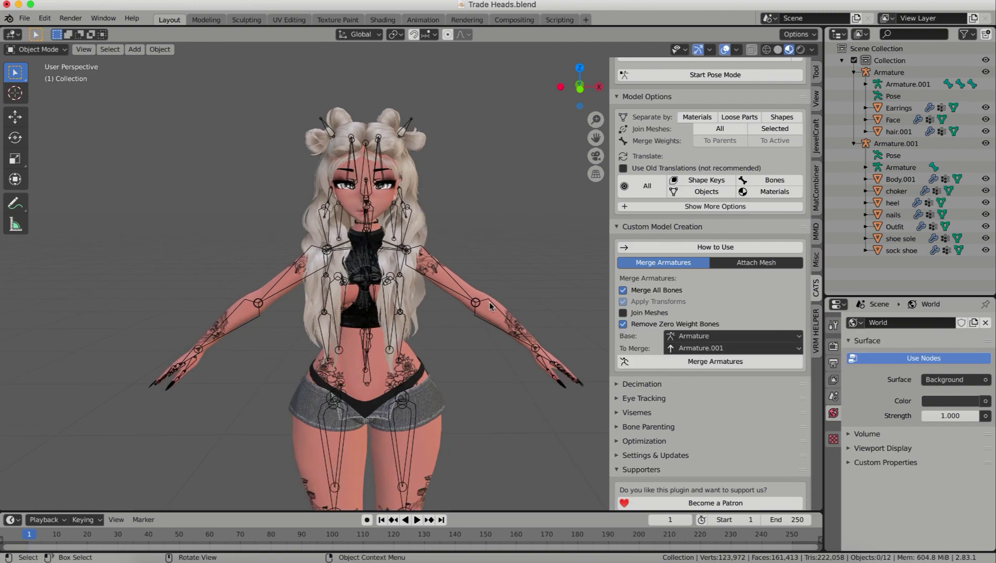
Run Merge Armatures so Armature holds both avatars' meshes, including Face, Earrings and hair.001
{"action": "left_click", "coordinate": [708, 364]}
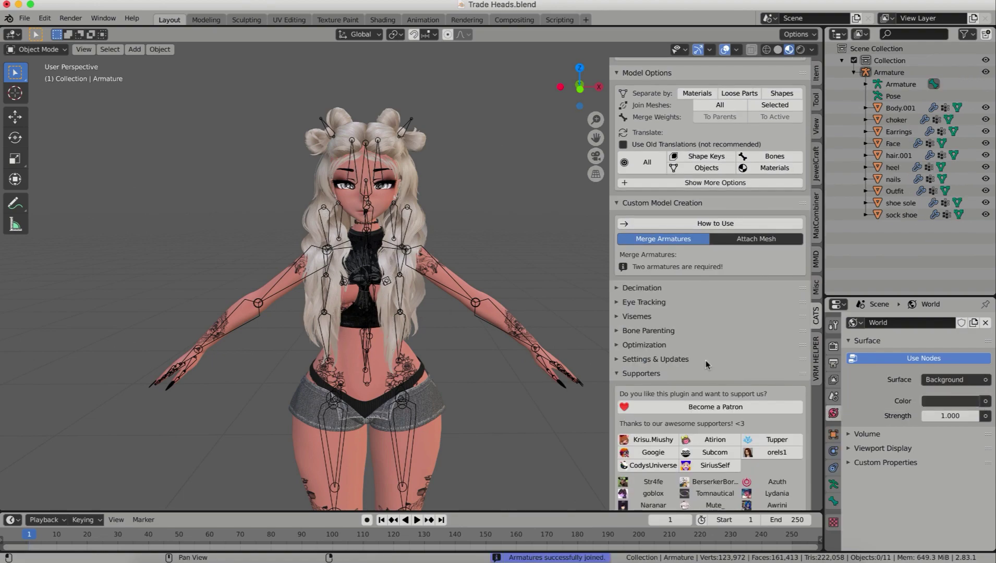
{"action": "scroll", "coordinate": [397, 260], "scroll_direction": "down", "scroll_amount": 1}
{"action": "middle_click_drag", "start_coordinate": [431, 257], "coordinate": [397, 271]}
{"action": "left_click_drag", "start_coordinate": [596, 138], "coordinate": [596, 65]}
{"action": "middle_click_drag", "start_coordinate": [472, 290], "coordinate": [408, 275]}
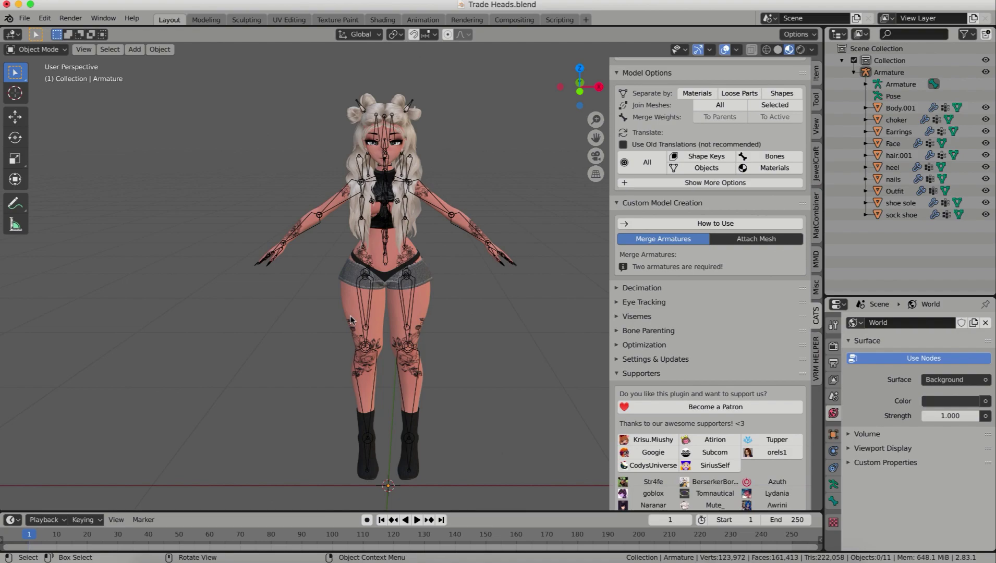
{"action": "middle_click_drag", "start_coordinate": [402, 293], "coordinate": [493, 266]}
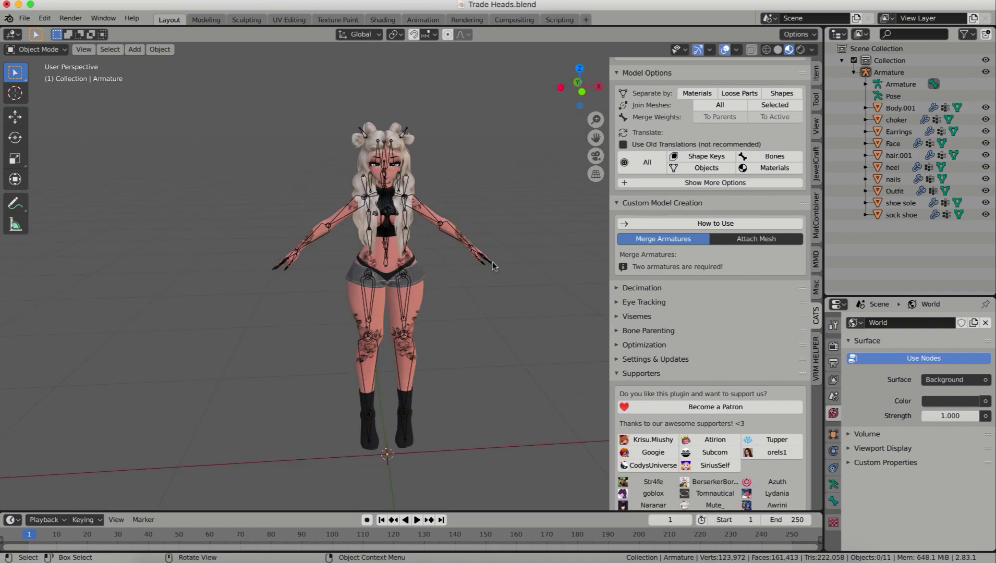